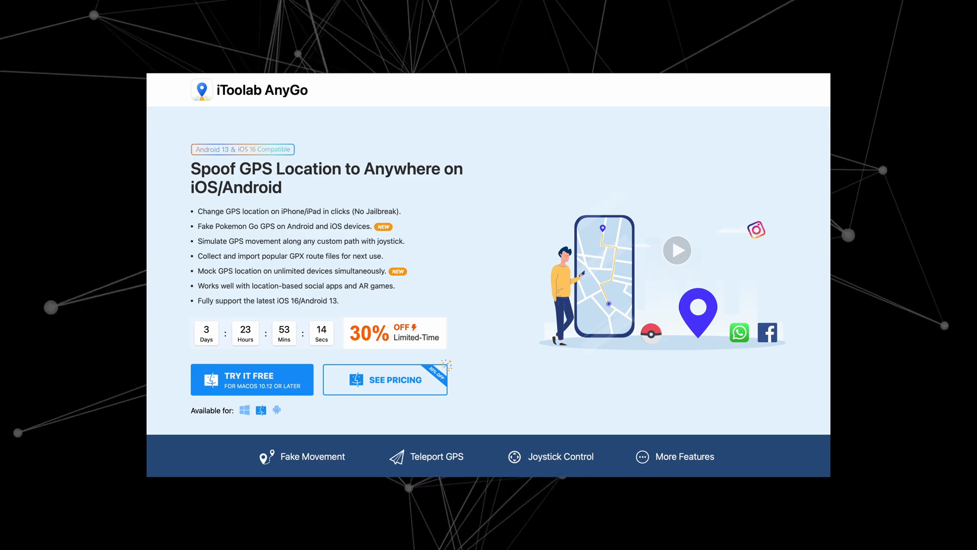
{"action": "scroll", "coordinate": [489, 275], "scroll_direction": "down", "scroll_amount": 5}
{"action": "scroll", "coordinate": [489, 274], "scroll_direction": "down", "scroll_amount": 2}
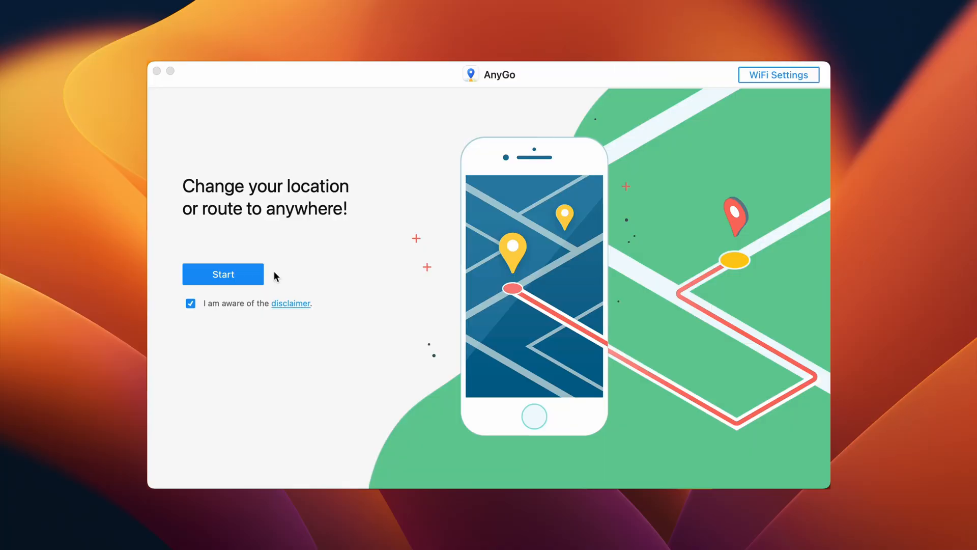
Connect the USB-attached iPhone (4) as an iOS device and load its location map
{"action": "left_click", "coordinate": [252, 275]}
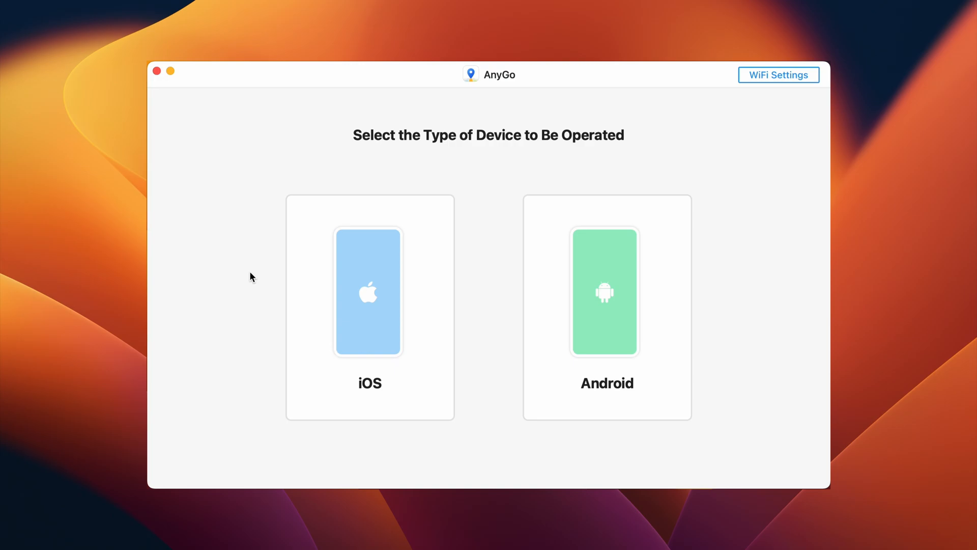
{"action": "left_click", "coordinate": [306, 277]}
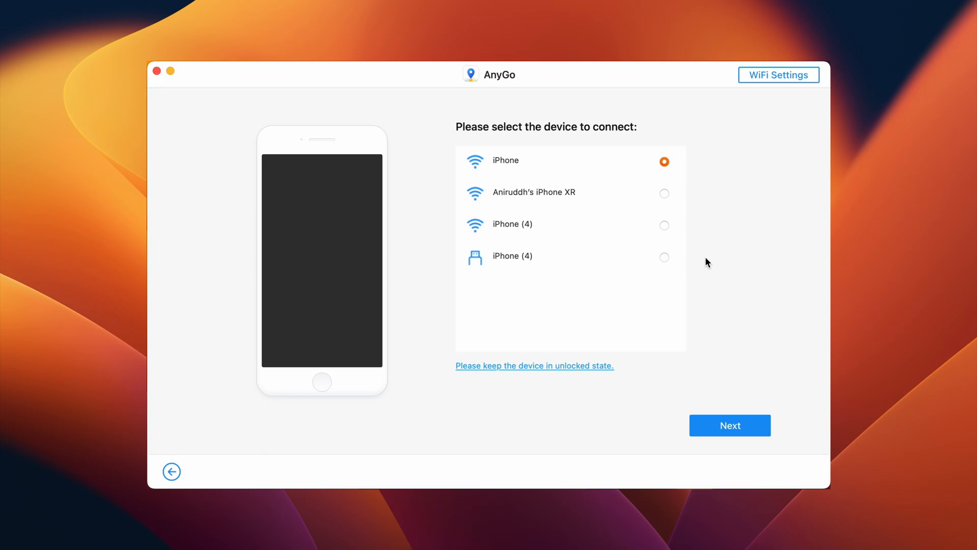
{"action": "left_click", "coordinate": [664, 258]}
{"action": "left_click", "coordinate": [702, 430]}
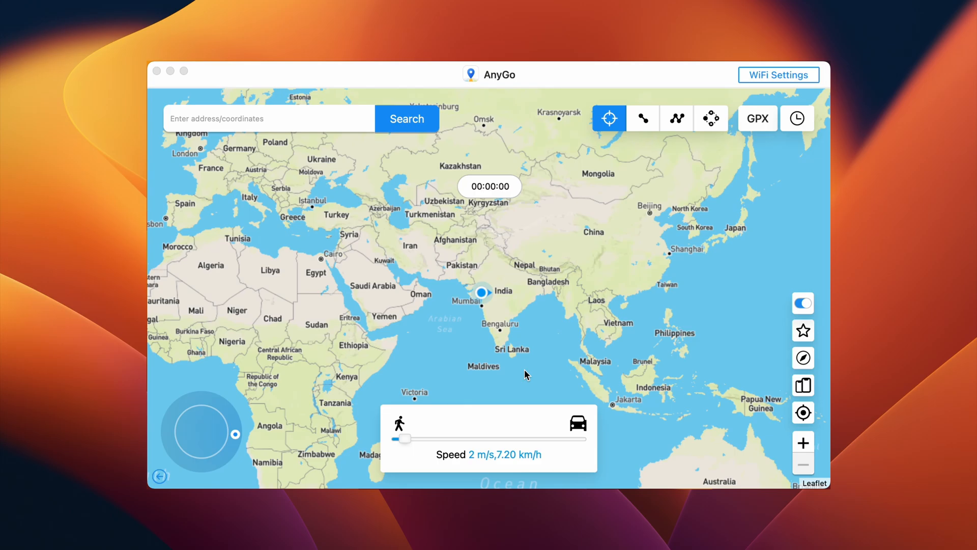
Search for Germany, pick the first suggestion and teleport the iPhone there
{"action": "left_click", "coordinate": [321, 118]}
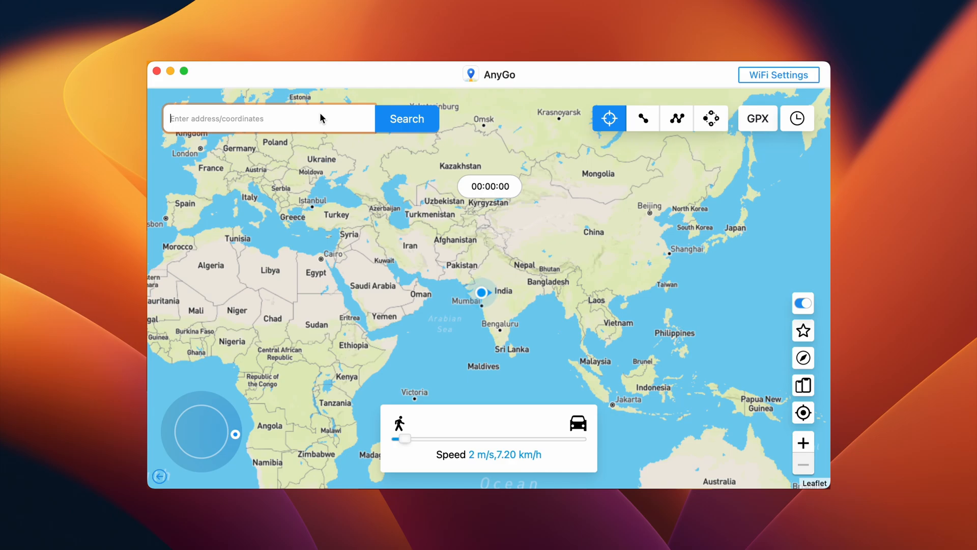
{"action": "type", "text": "Germany"}
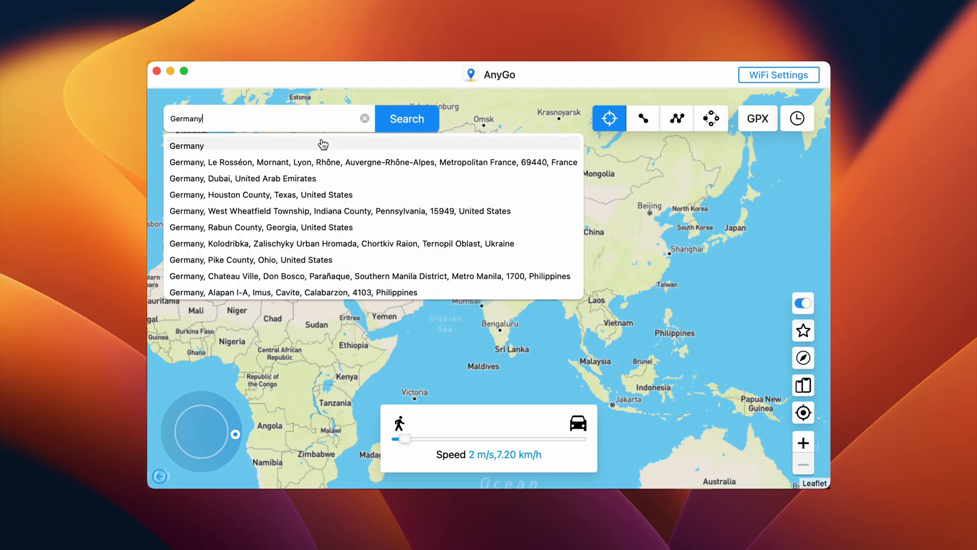
{"action": "left_click", "coordinate": [230, 143]}
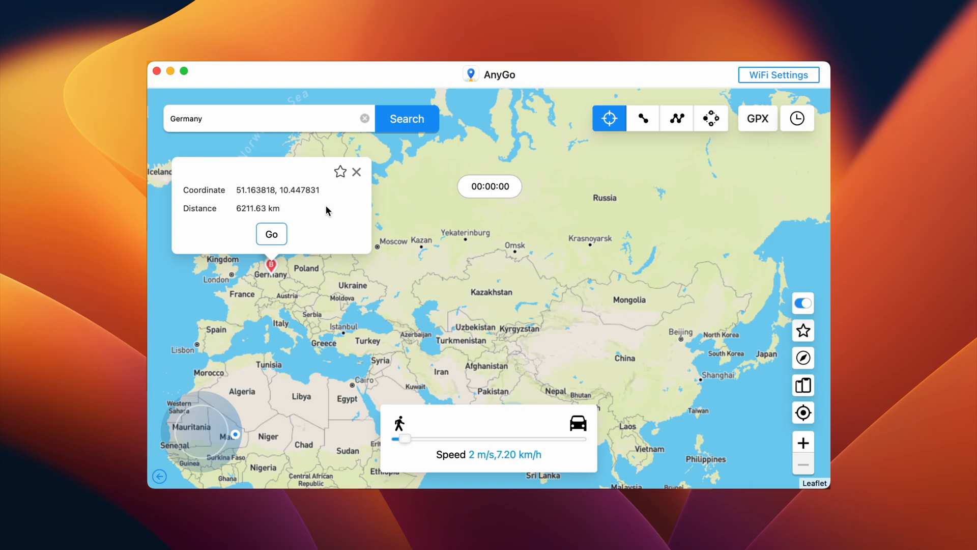
{"action": "left_click", "coordinate": [272, 234]}
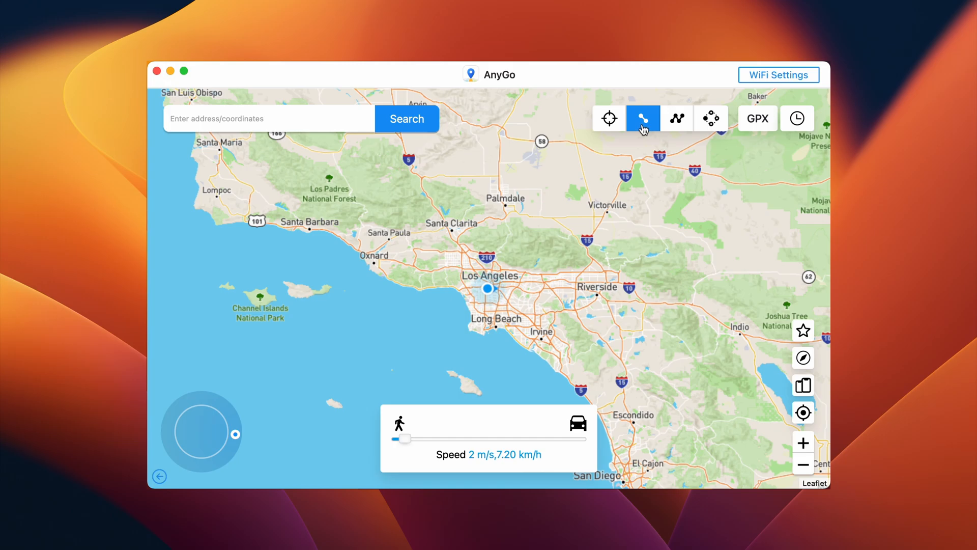
Run a two-spot walk to Riverside with Realistic Mode, 2 loops, then adjust the speed slider
{"action": "left_click", "coordinate": [599, 291]}
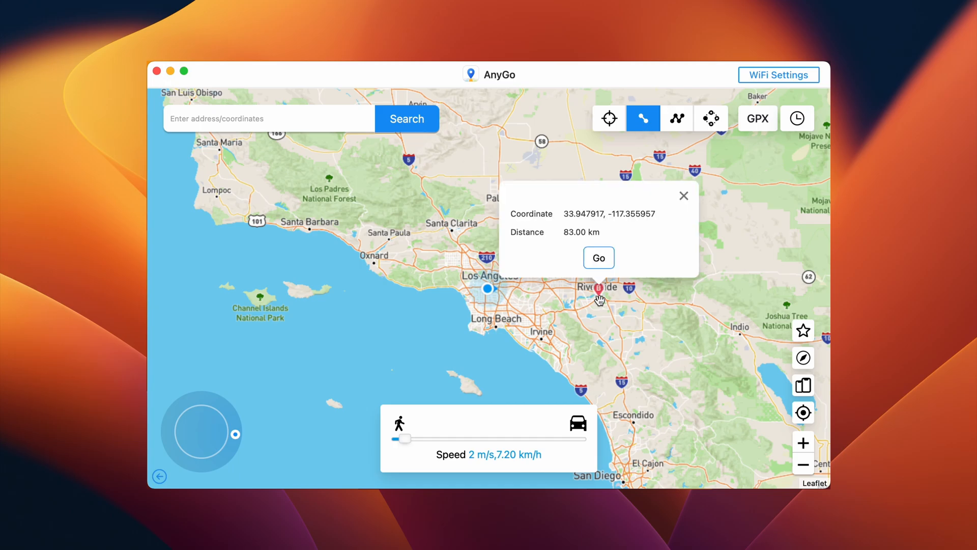
{"action": "left_click", "coordinate": [598, 258]}
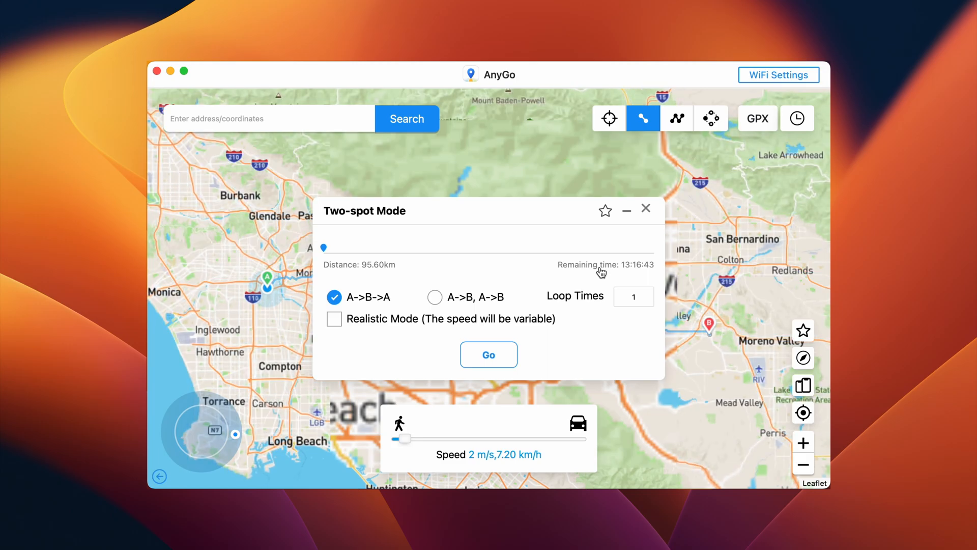
{"action": "left_click", "coordinate": [334, 318]}
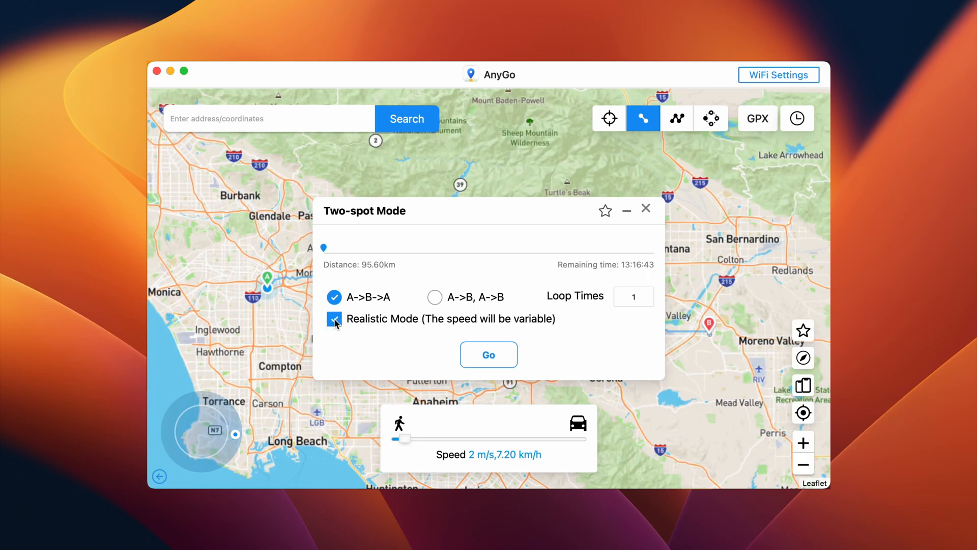
{"action": "left_click", "coordinate": [635, 296]}
{"action": "type", "text": "2"}
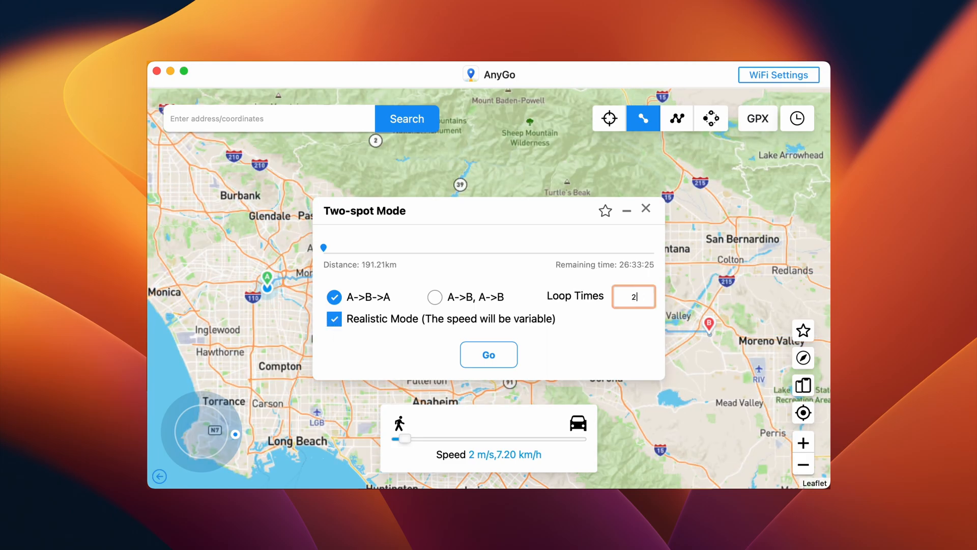
{"action": "left_click", "coordinate": [489, 354]}
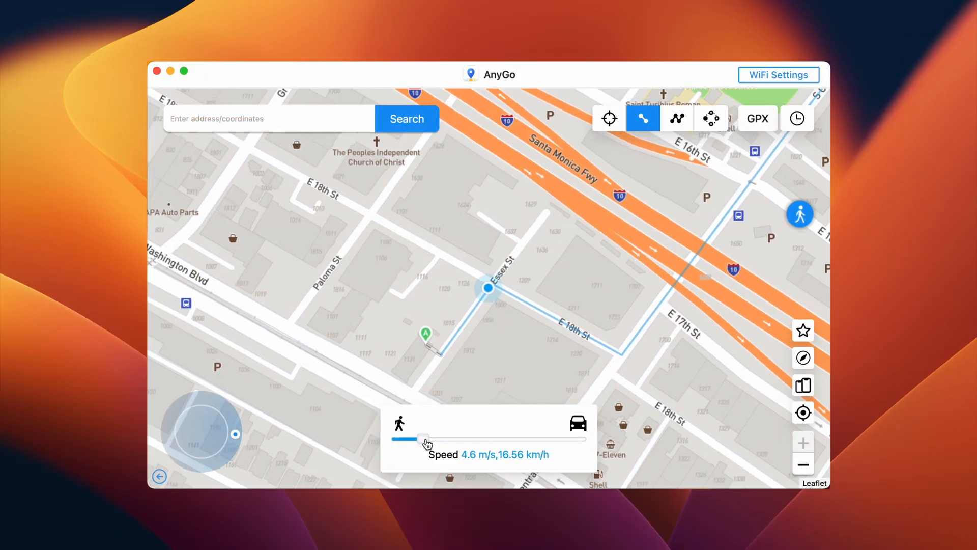
{"action": "mouse_move", "coordinate": [428, 443]}
{"action": "left_mouse_down"}
{"action": "mouse_move", "coordinate": [463, 445]}
{"action": "mouse_move", "coordinate": [421, 448]}
{"action": "left_mouse_up"}
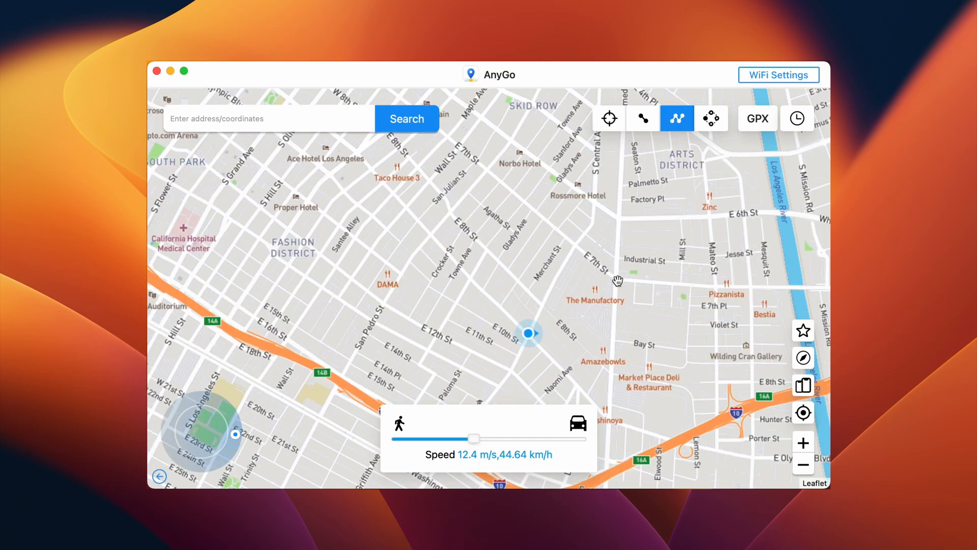
Add several downtown Los Angeles stops near Paloma St and start the multi-spot route in Realistic Mode
{"action": "left_click", "coordinate": [514, 337]}
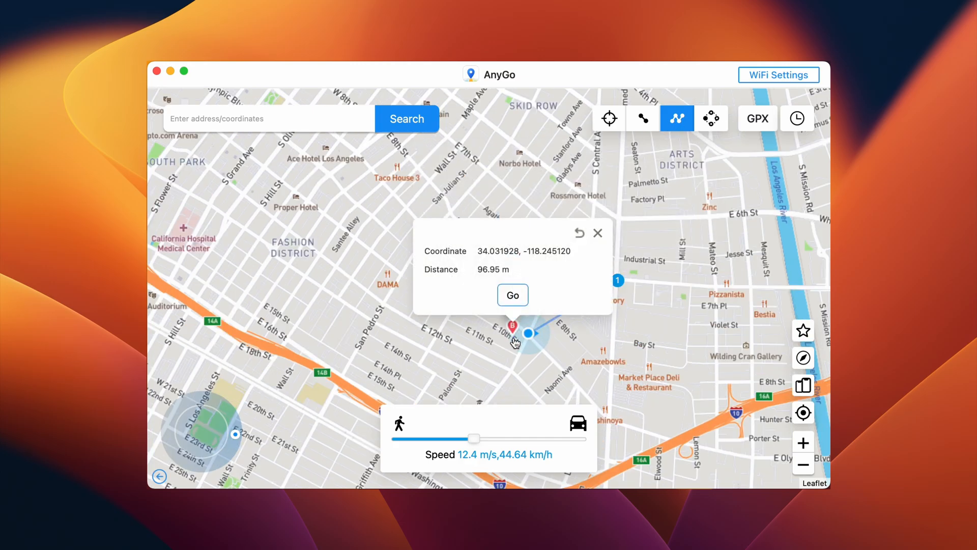
{"action": "left_click", "coordinate": [457, 338]}
{"action": "left_click", "coordinate": [458, 386]}
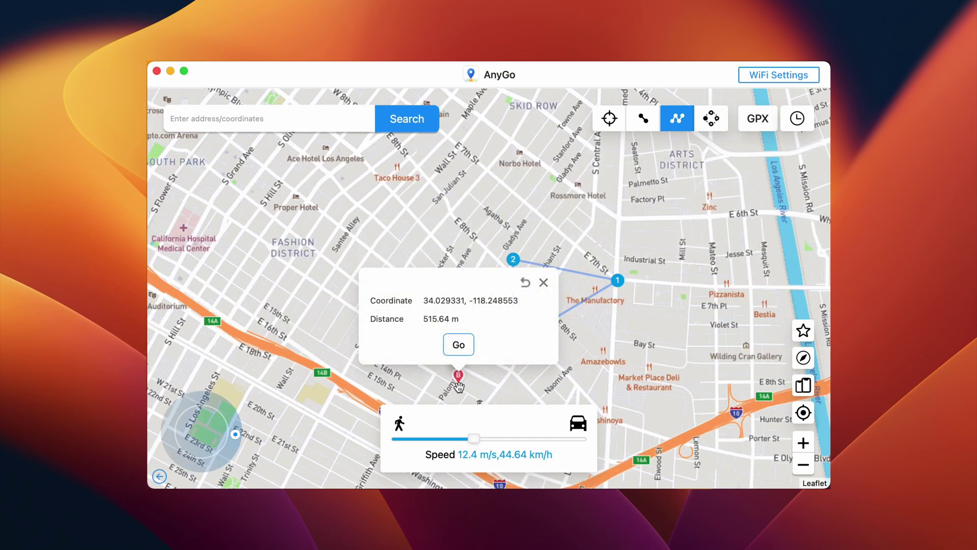
{"action": "left_click", "coordinate": [520, 387]}
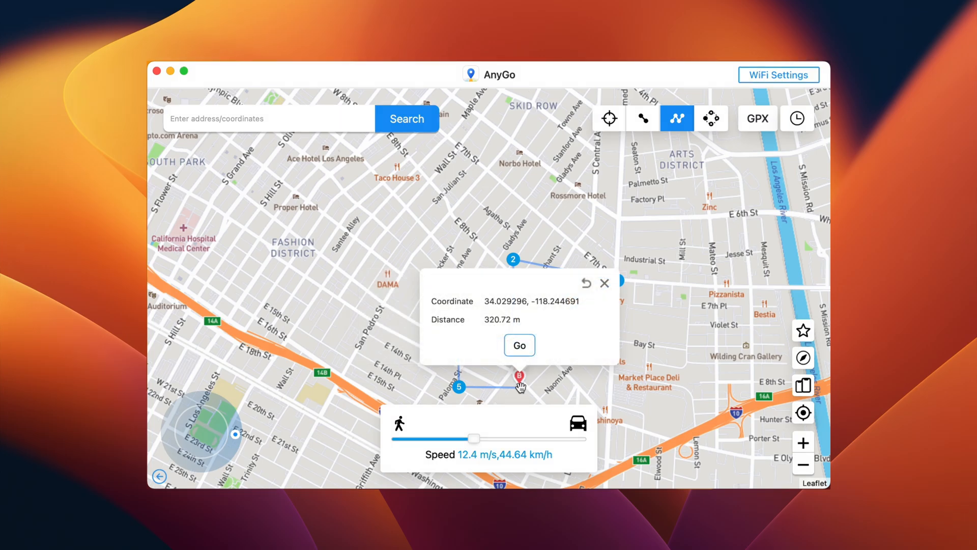
{"action": "left_click", "coordinate": [520, 345]}
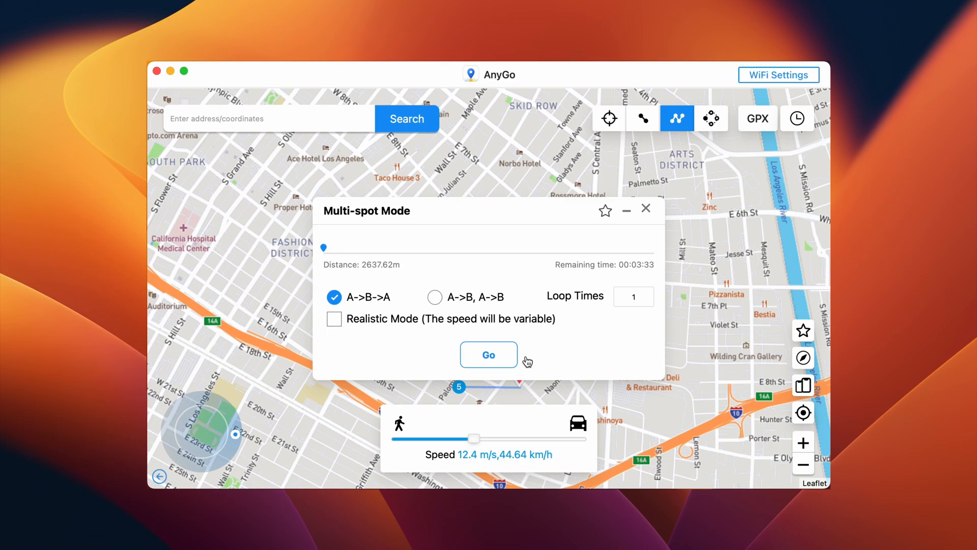
{"action": "left_click", "coordinate": [333, 319]}
{"action": "left_click", "coordinate": [489, 355]}
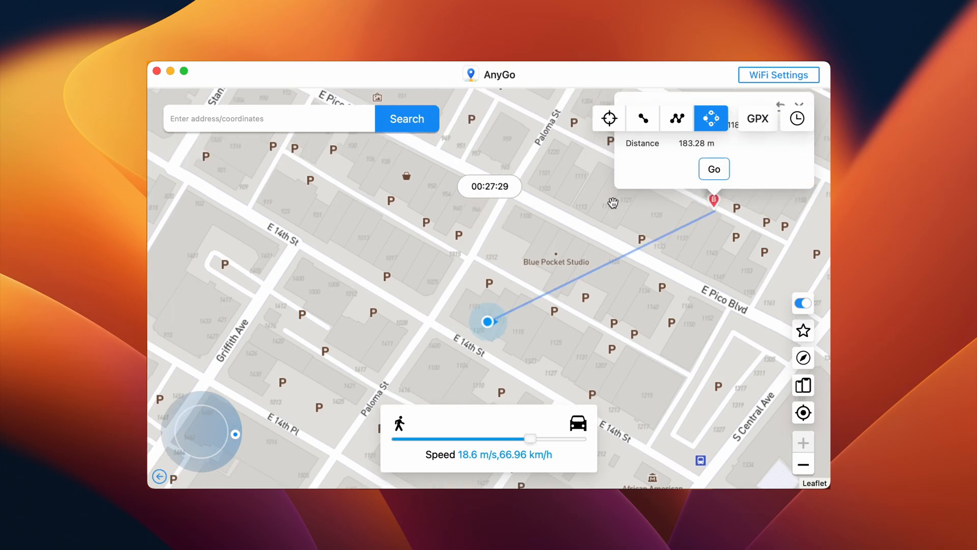
Add three jump-route stops near E Pico Blvd and start it with Auto jump after cooldown
{"action": "left_click", "coordinate": [569, 244]}
{"action": "left_click", "coordinate": [472, 258]}
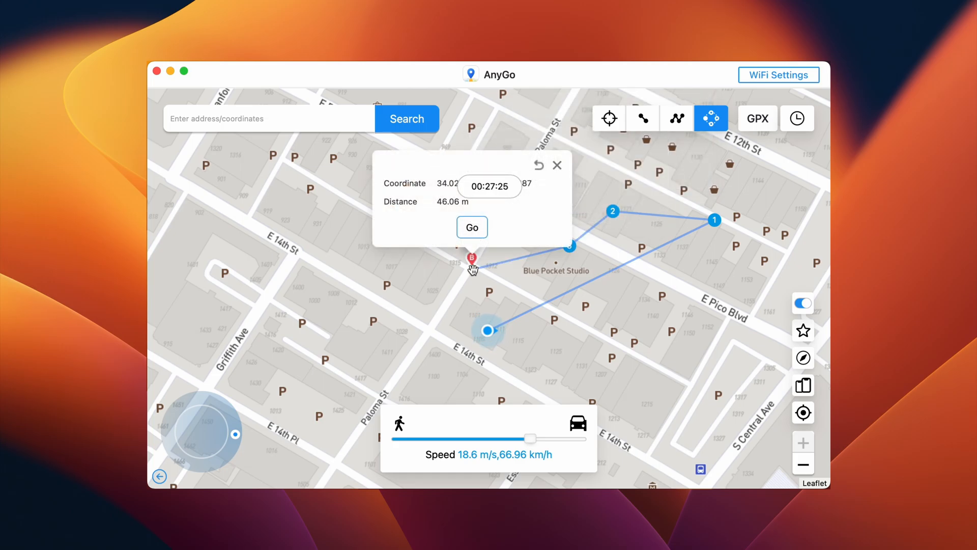
{"action": "left_click", "coordinate": [361, 321]}
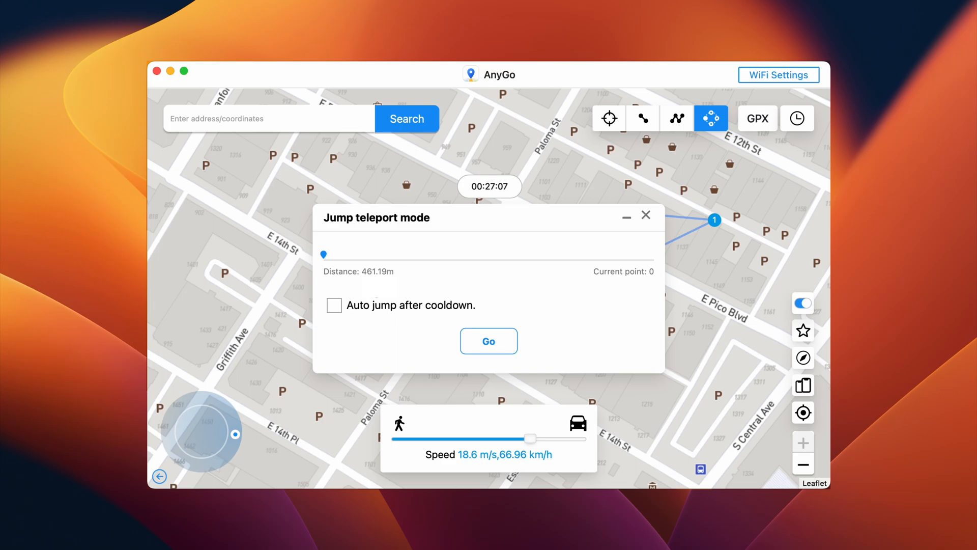
{"action": "left_click", "coordinate": [335, 306]}
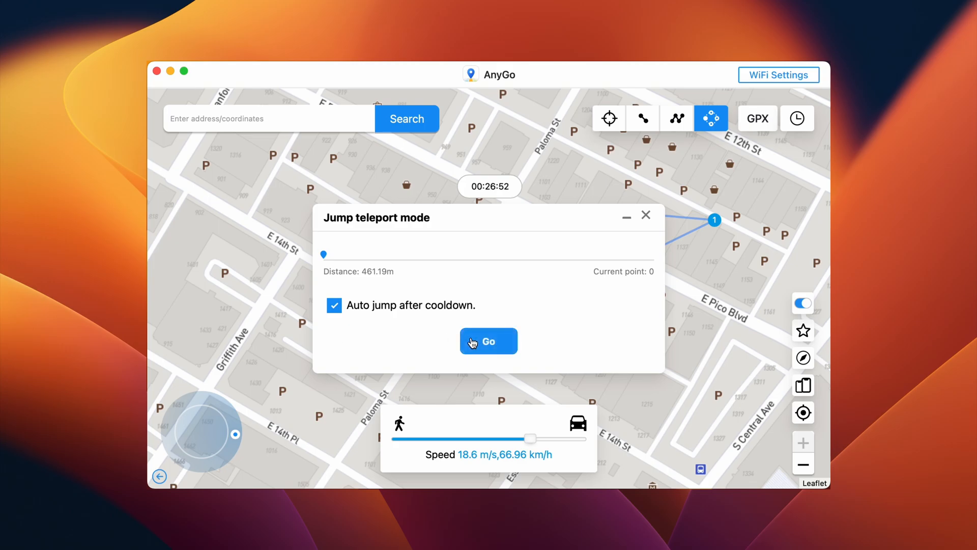
{"action": "left_click", "coordinate": [488, 341]}
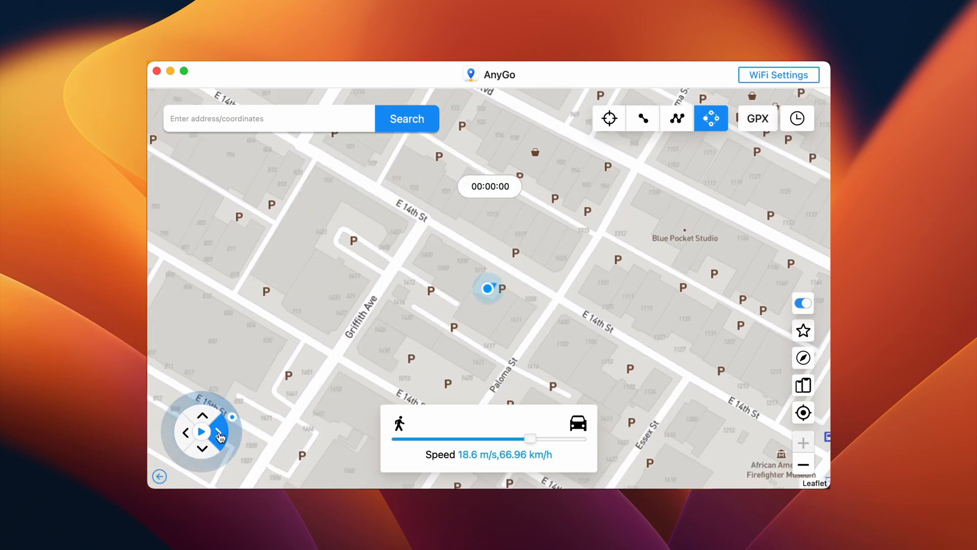
Steer the joystick movement to the left, reversing the direction of travel
{"action": "left_click", "coordinate": [220, 435]}
{"action": "left_click", "coordinate": [187, 433]}
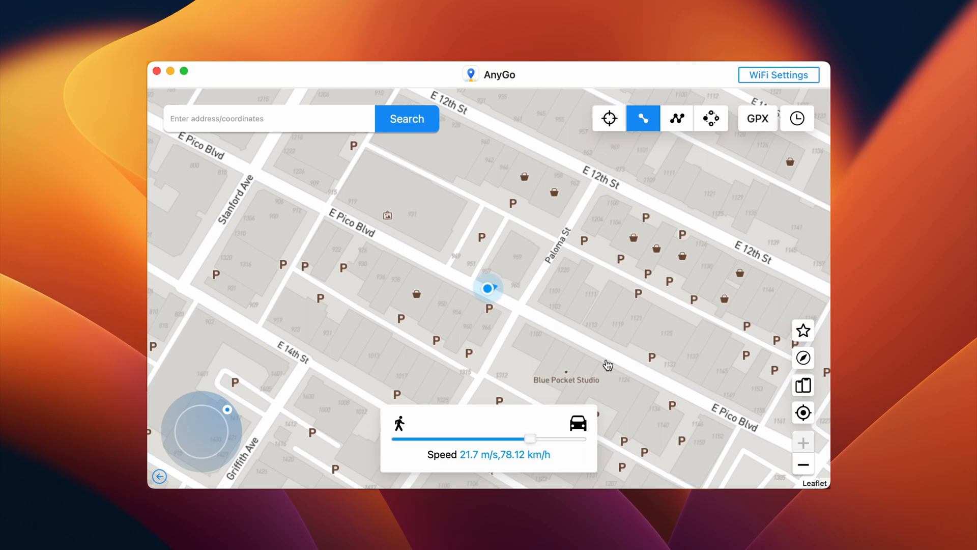
Reset the iPhone to its real location via the compass button, getting the Reset successfully dialog
{"action": "left_click", "coordinate": [804, 358]}
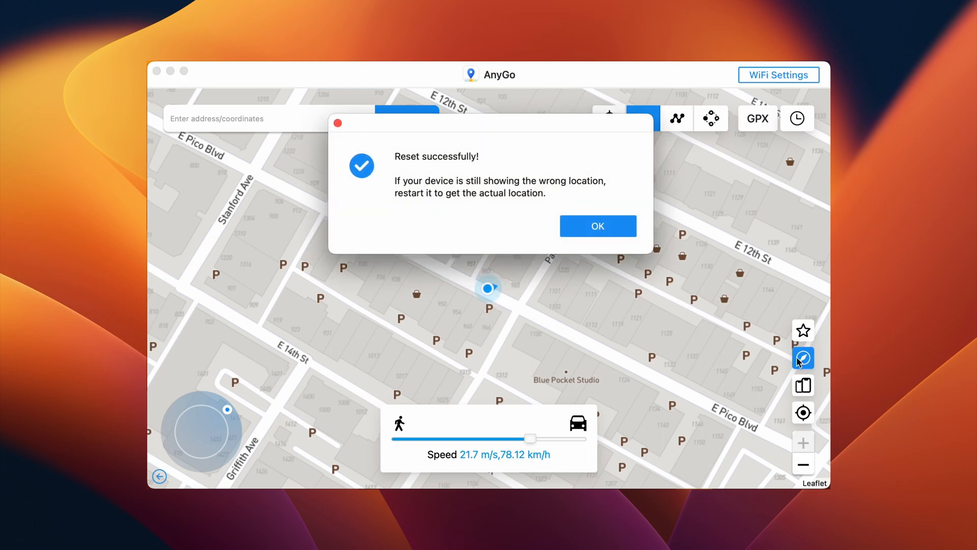